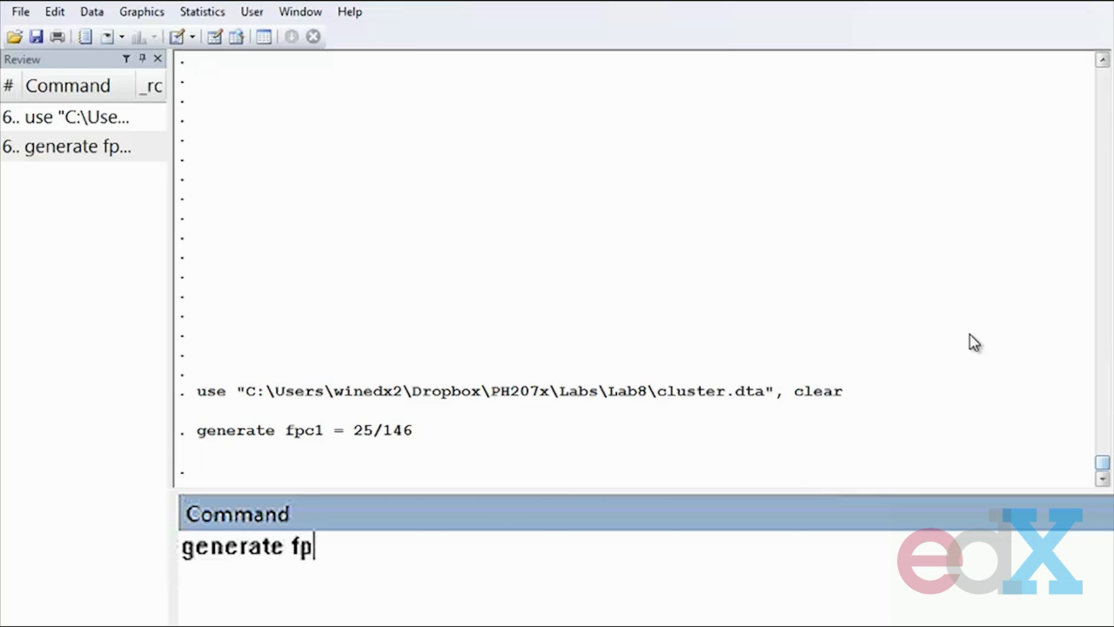
Generate the second-stage finite population correction variable fpc2 as 40/districtsize
text(= )
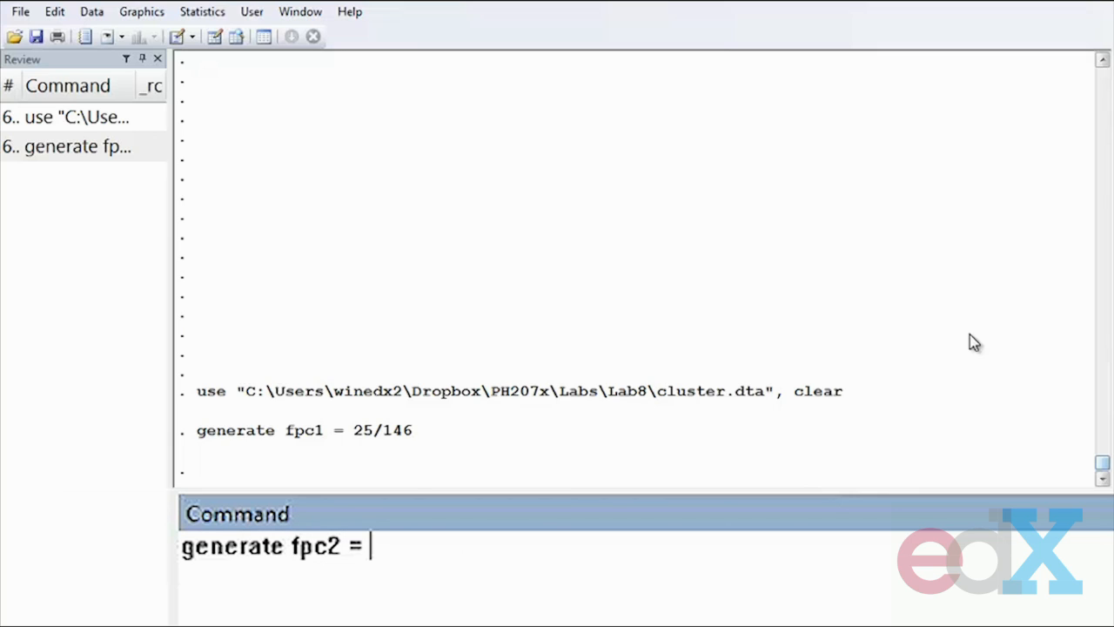
text(40/)
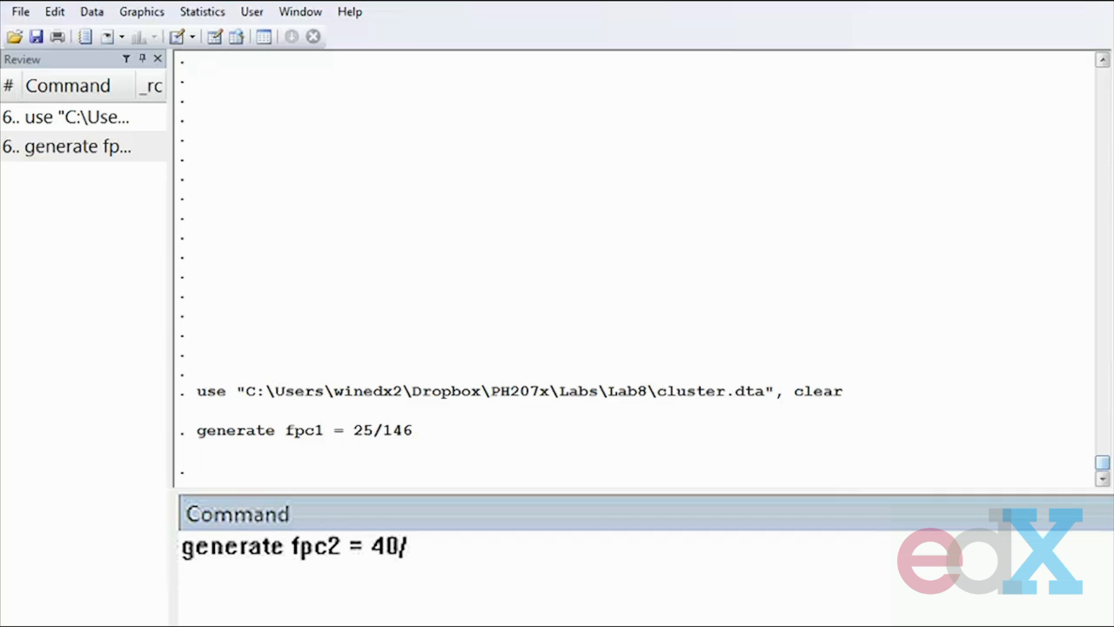
text(districtsize)
click(412, 547)
key(BackSpace)
key(Return)
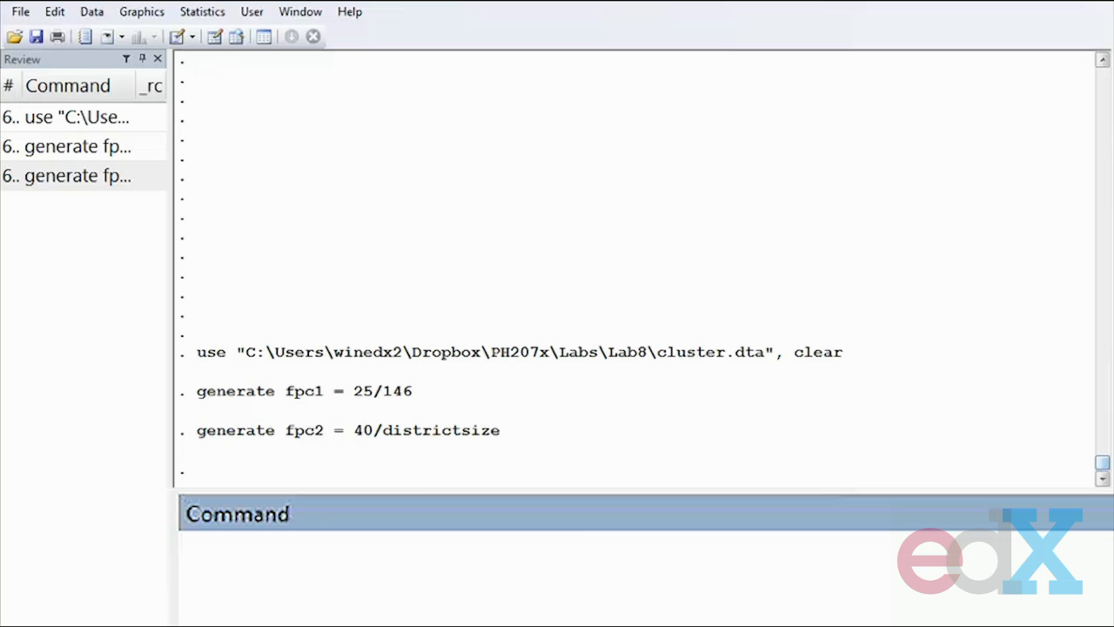
Generate the sampling weight variable weight_cluster as (fpc1*fpc2)^-1
text(generate)
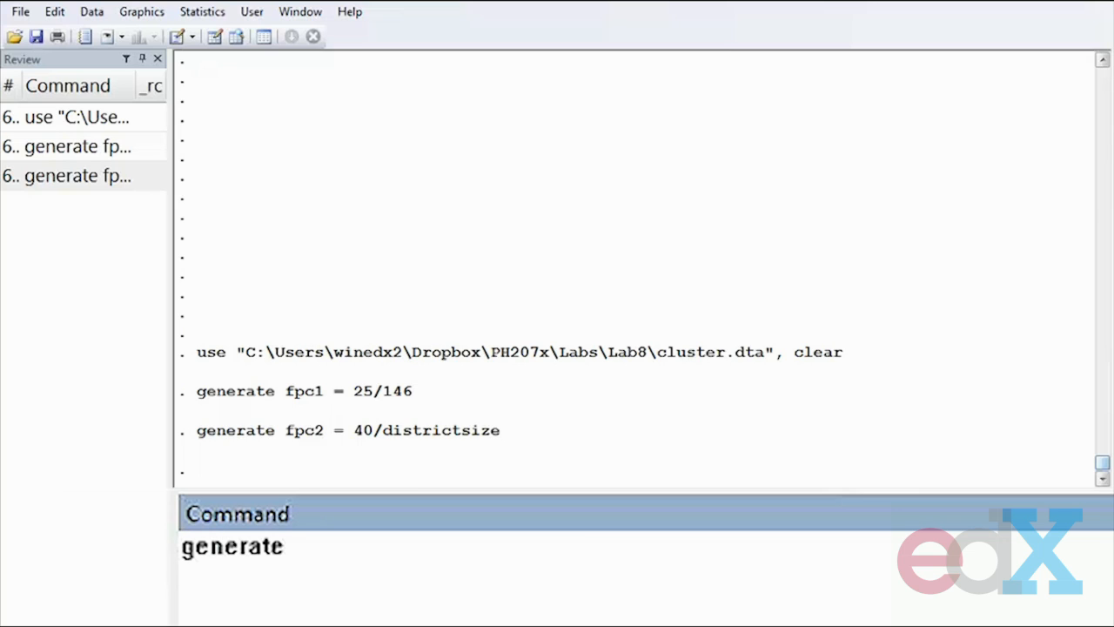
text( weight_c)
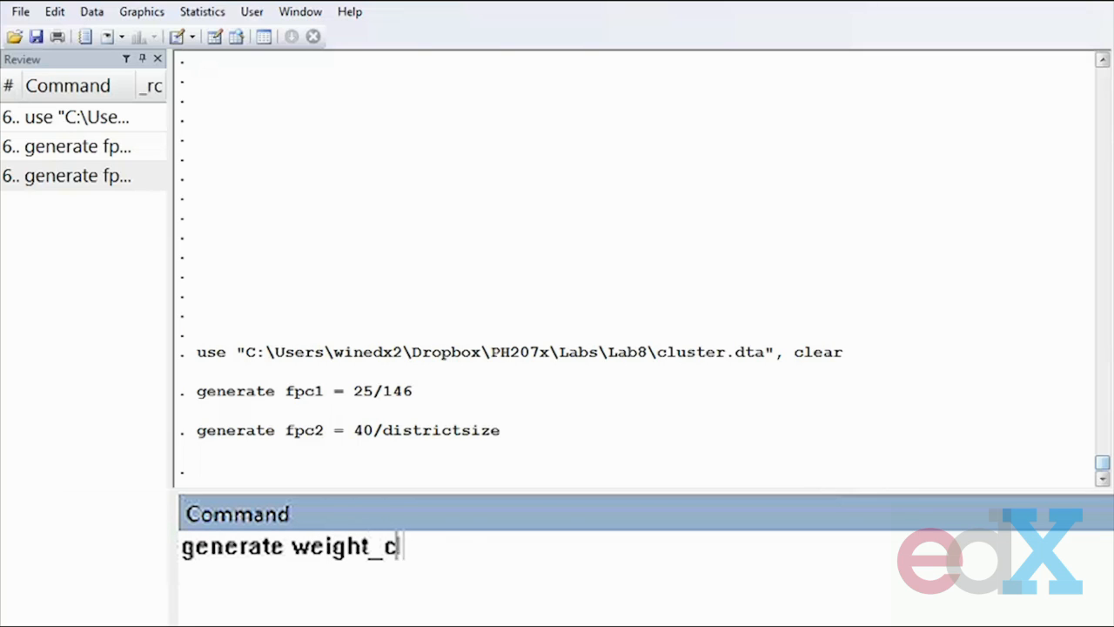
text(luster = (fpc1*f)
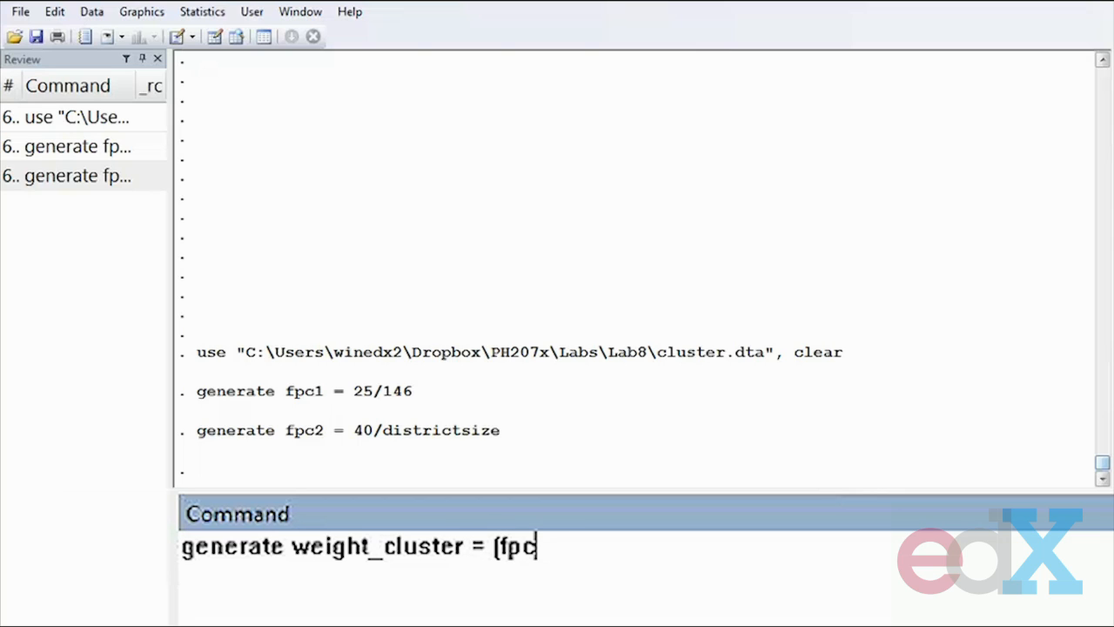
text(pc2))
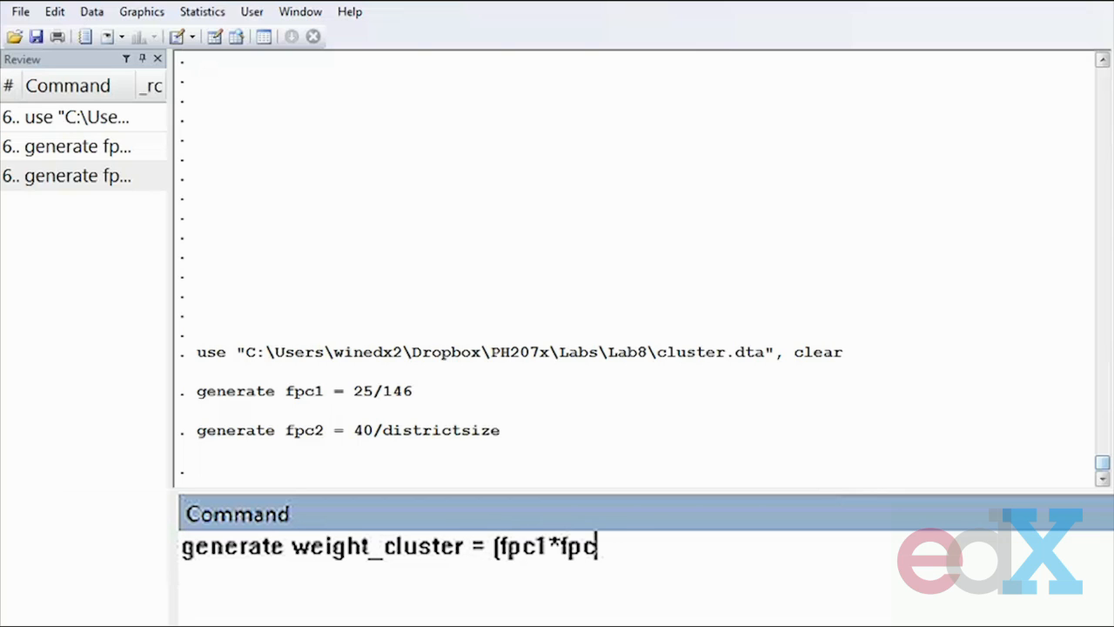
text(^)
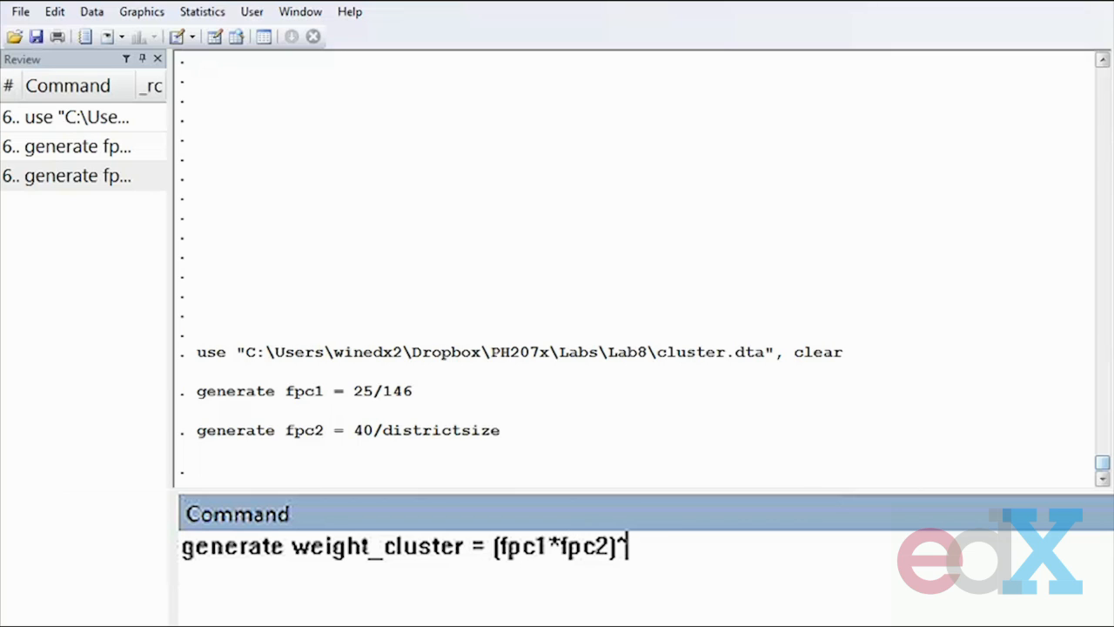
text(-1)
key(Return)
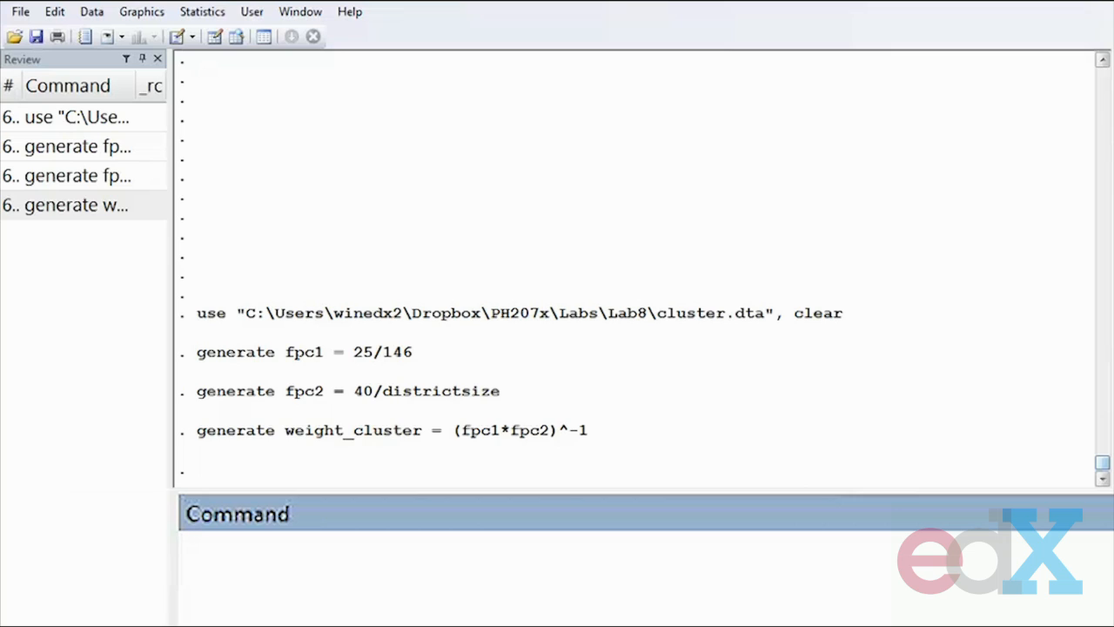
Compose an svyset command with district as the first-stage unit, pweight = weight_cluster and fpc(fpc1), ahead of the || stage separator
text(svyset)
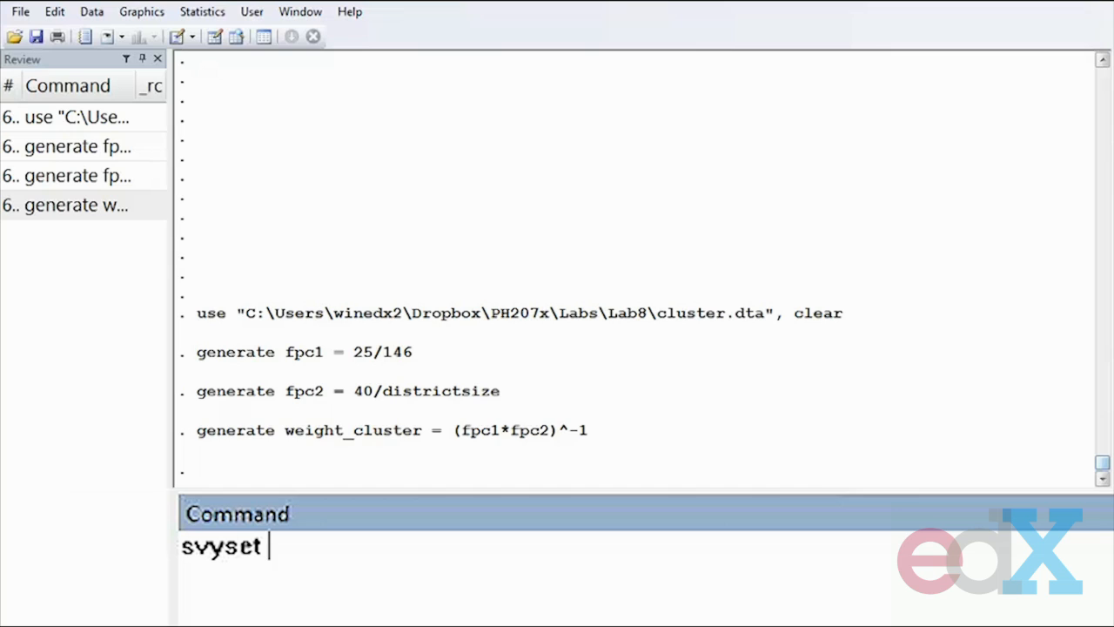
text(||)
text(dist)
text(rit)
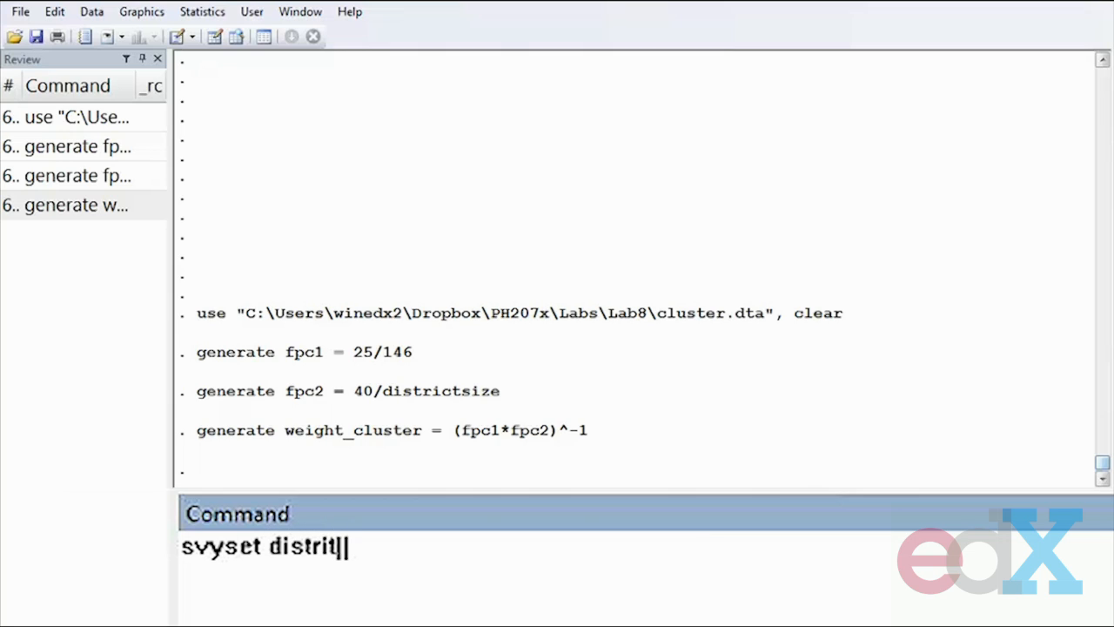
key(BackSpace)
text(ct )
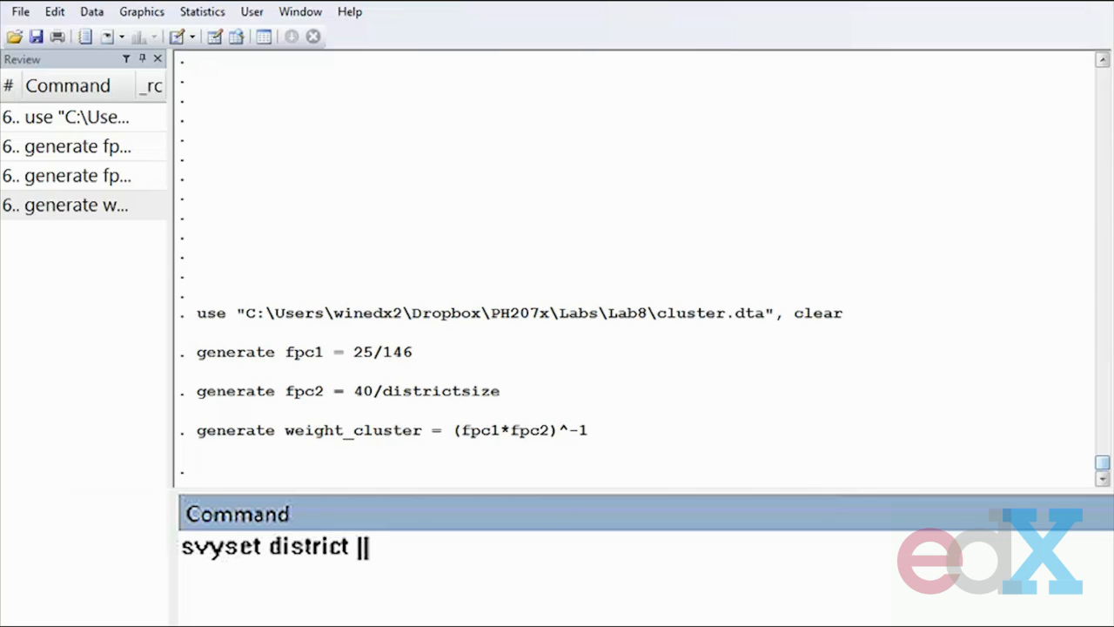
text([pwe])
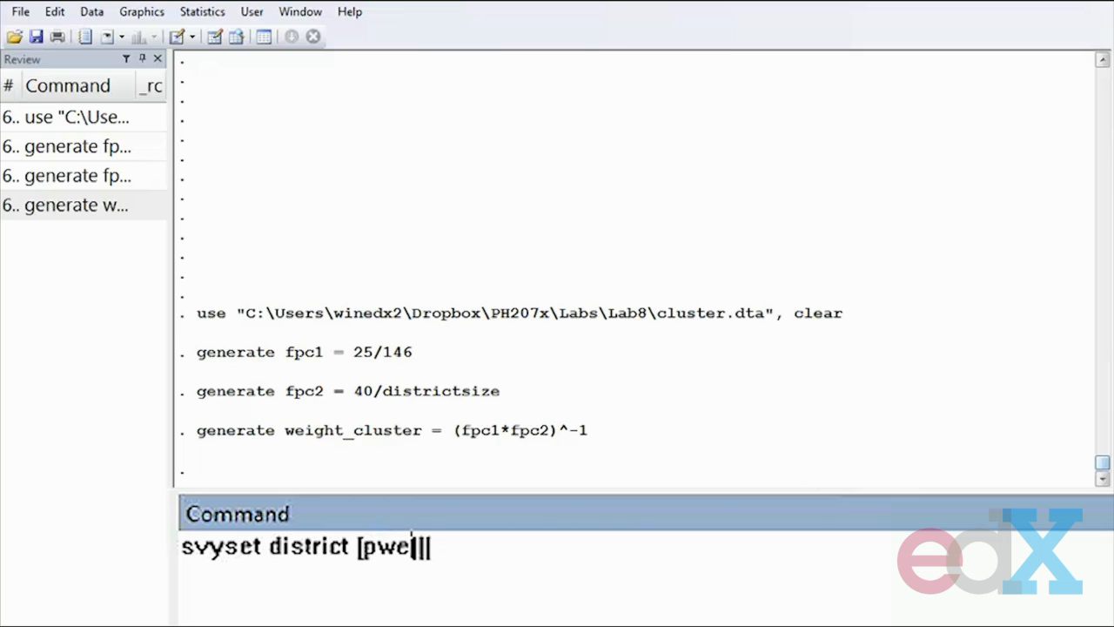
text(igh)
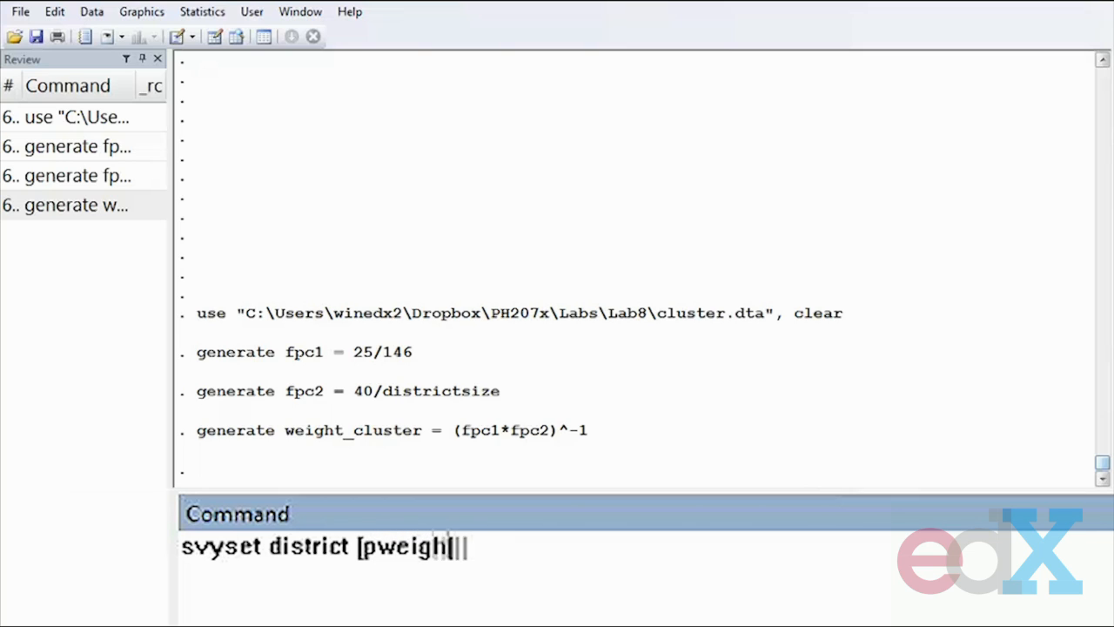
text(t = weight)
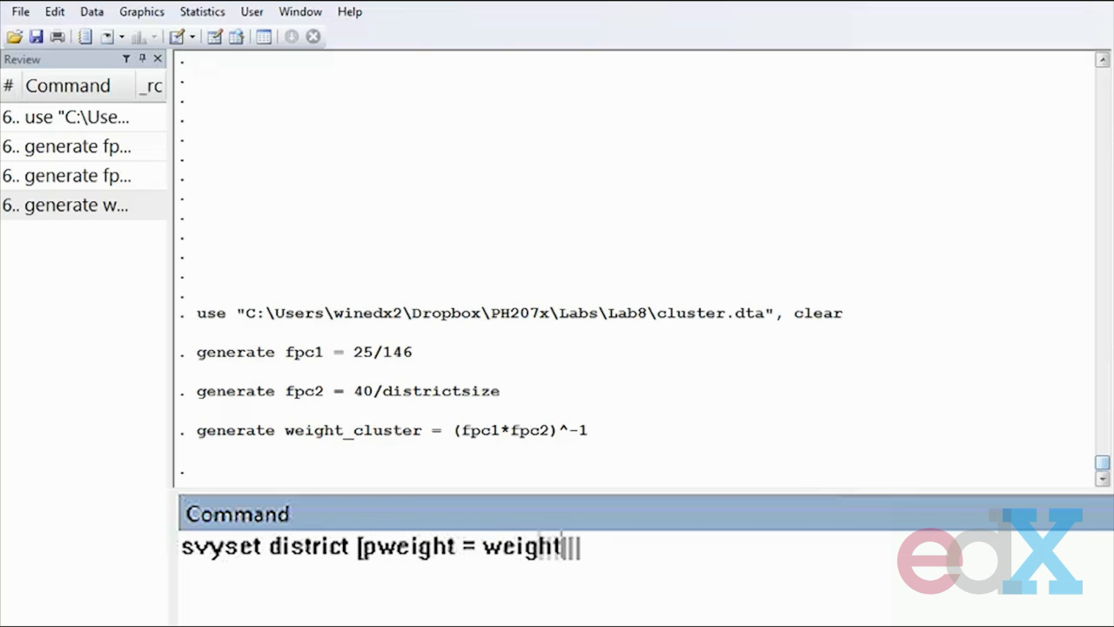
text(_cluster],)
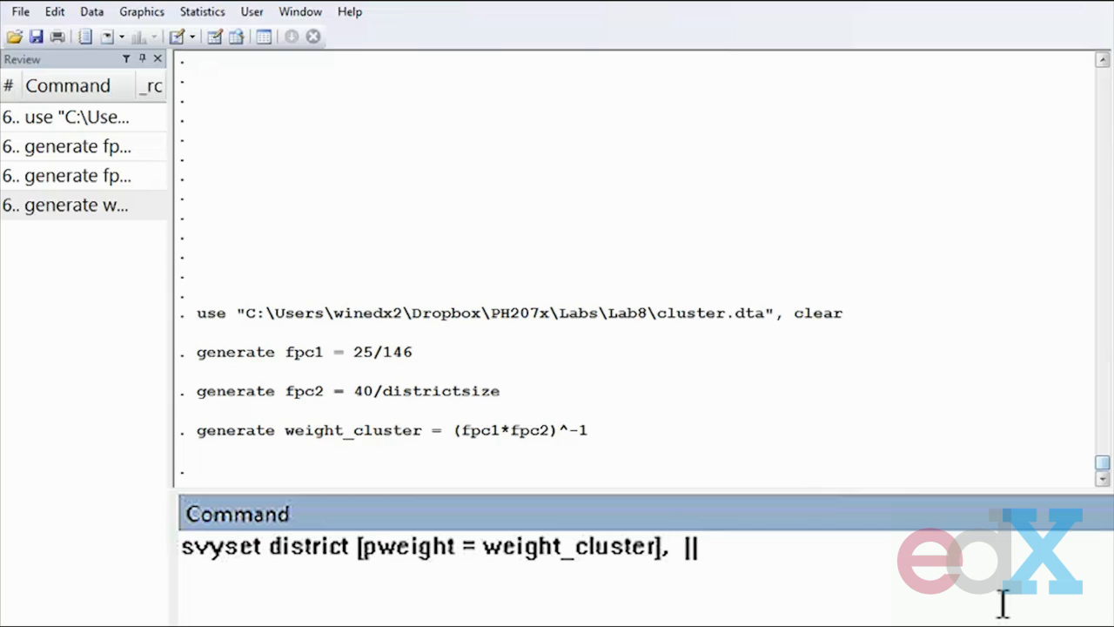
text(fpc (fpc1))
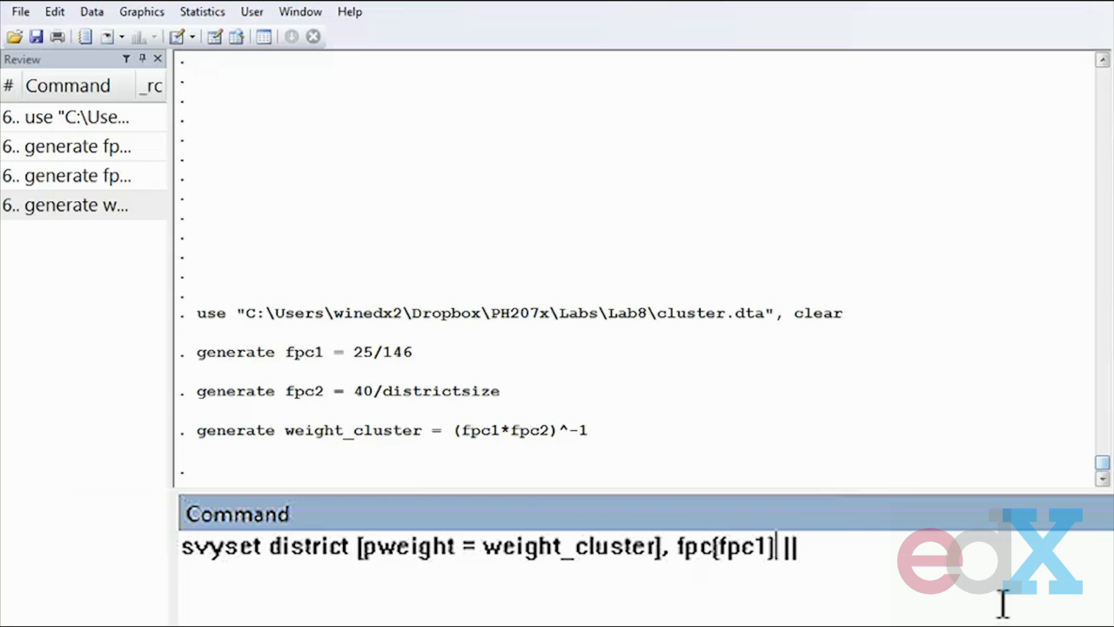
Complete the svyset command with id as the second-stage unit and fpc(fpc2), and run it
key(End)
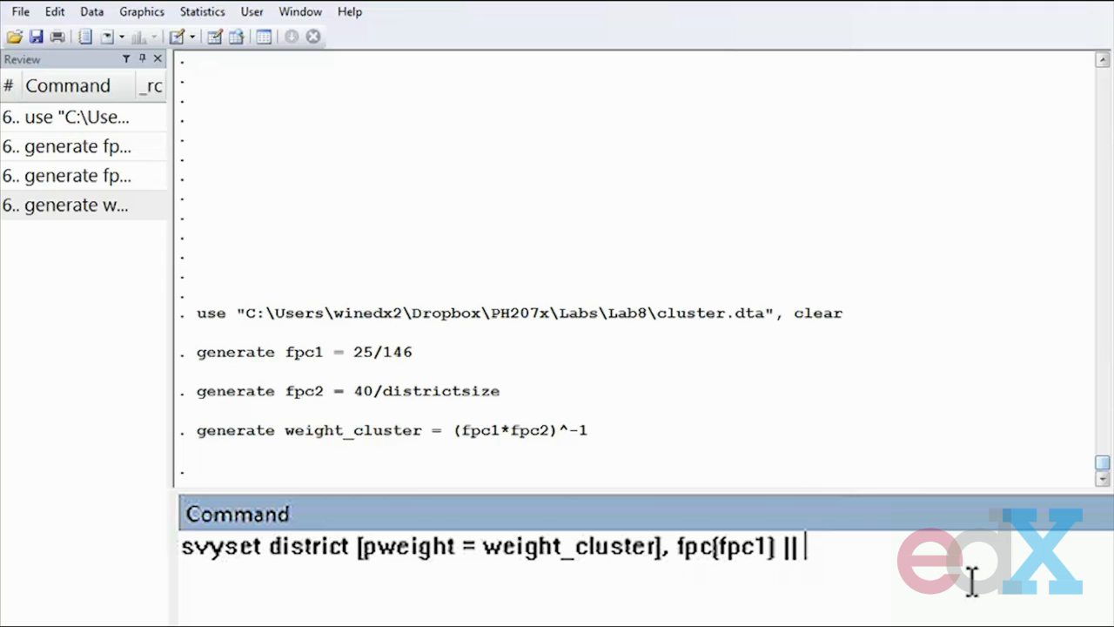
text(id)
text(, )
text(fpc()
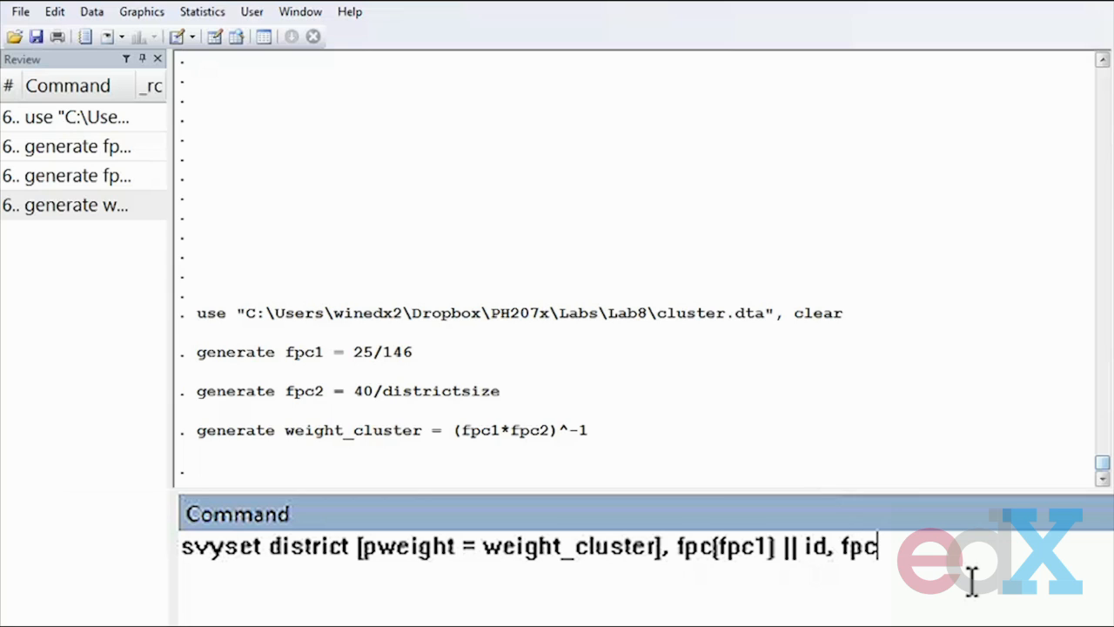
text(fpc2))
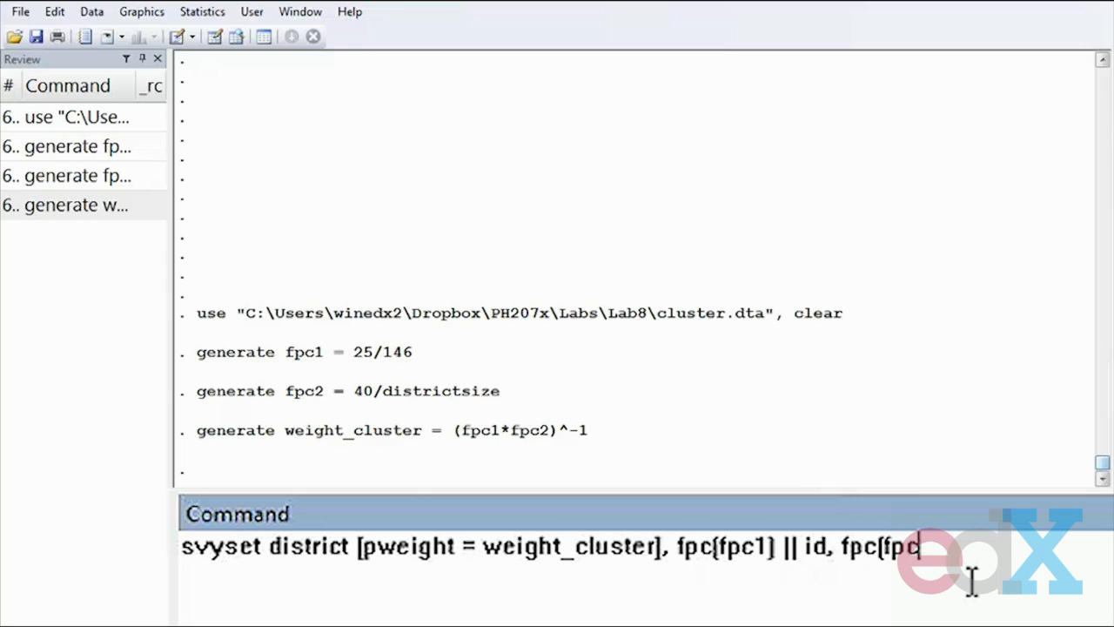
key(Return)
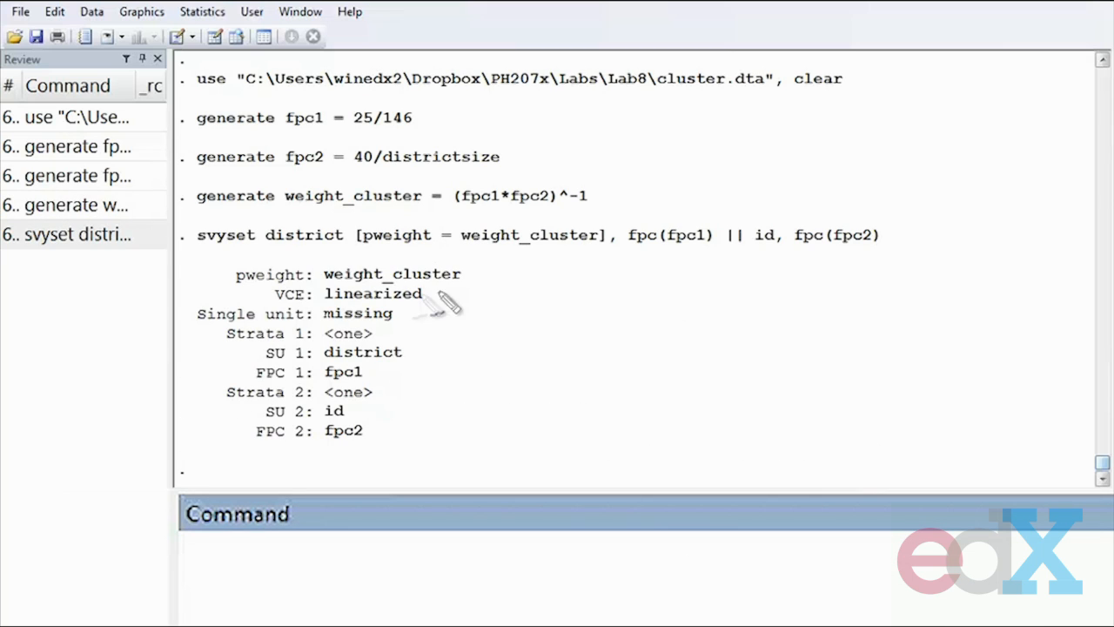
Review the declared survey design, marking the sampling units, finite population corrections and pweight in the output, and clear the marks
drag(382, 326, 452, 317)
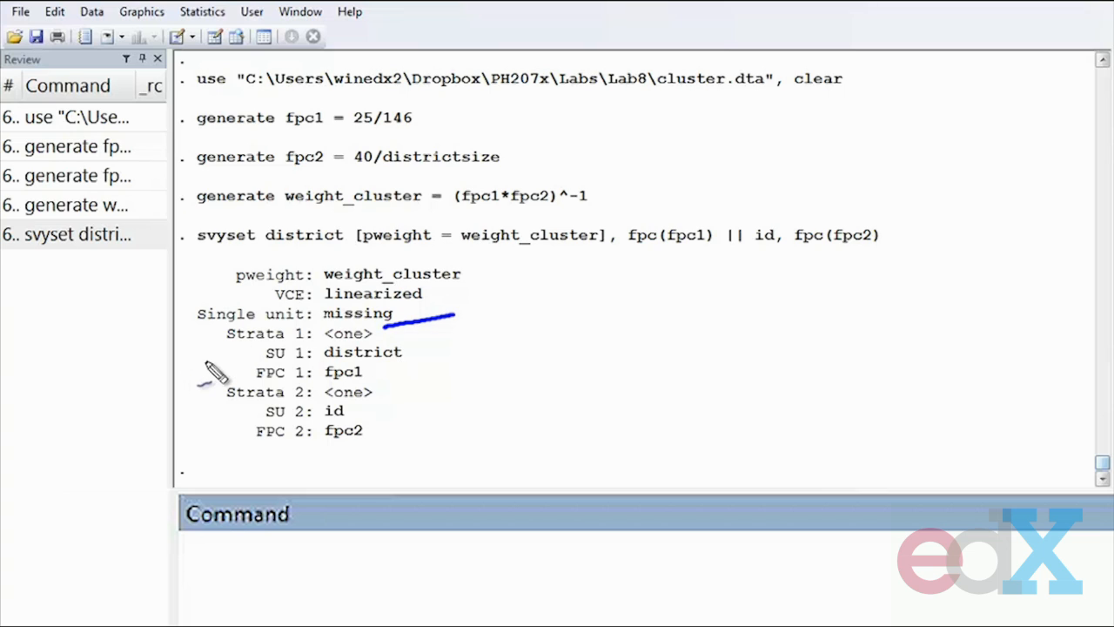
drag(181, 356, 241, 352)
drag(424, 346, 474, 350)
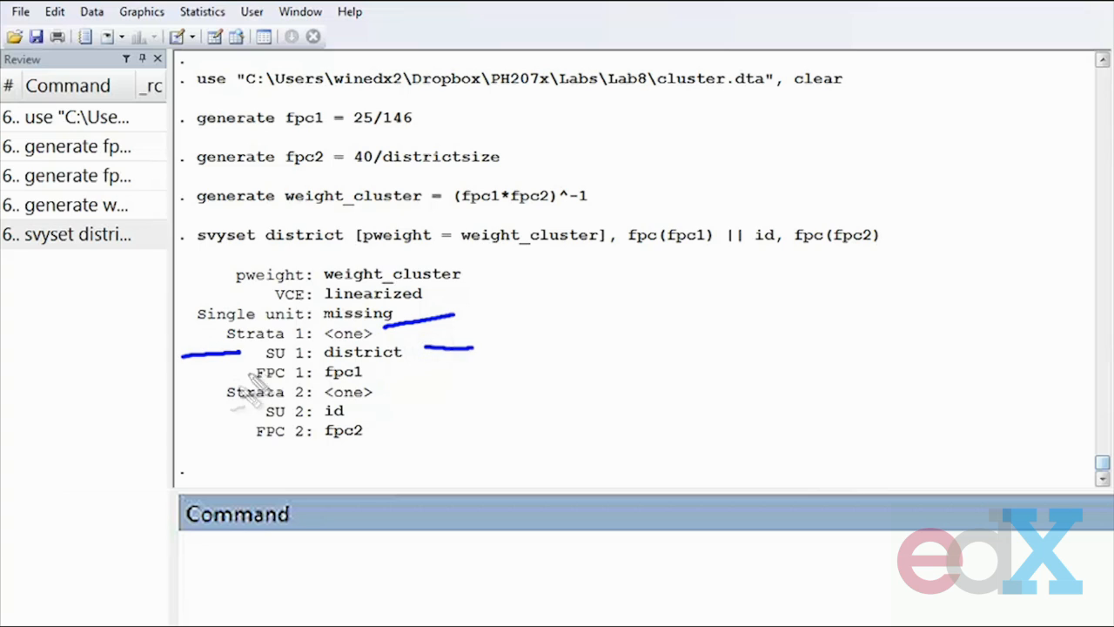
drag(181, 377, 238, 372)
drag(381, 368, 447, 365)
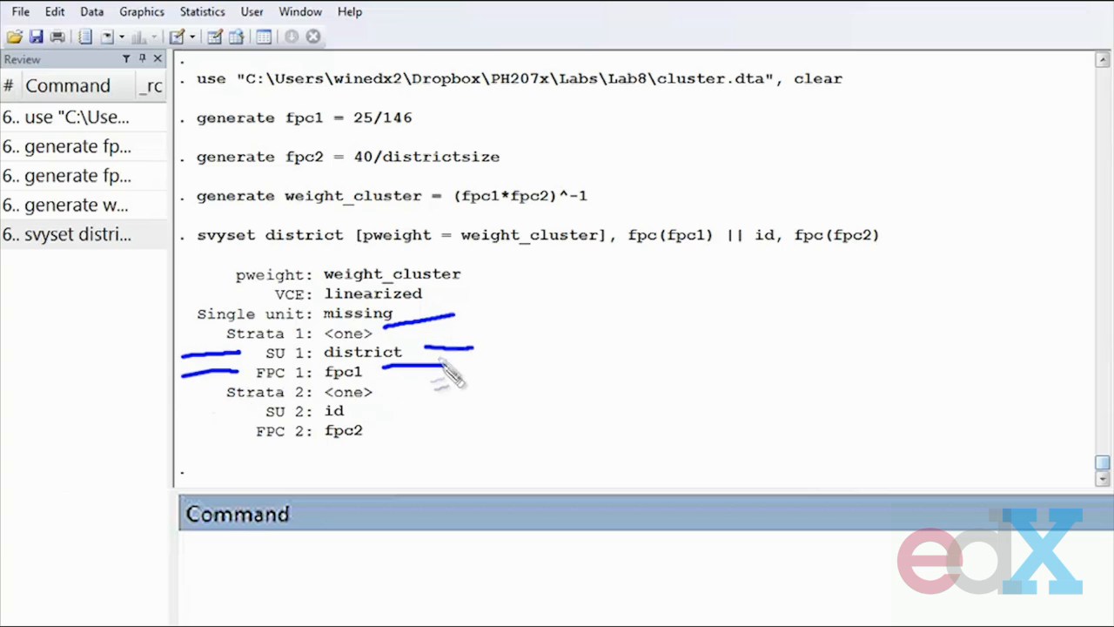
drag(206, 407, 248, 405)
drag(351, 395, 430, 398)
drag(213, 438, 254, 431)
drag(360, 423, 431, 418)
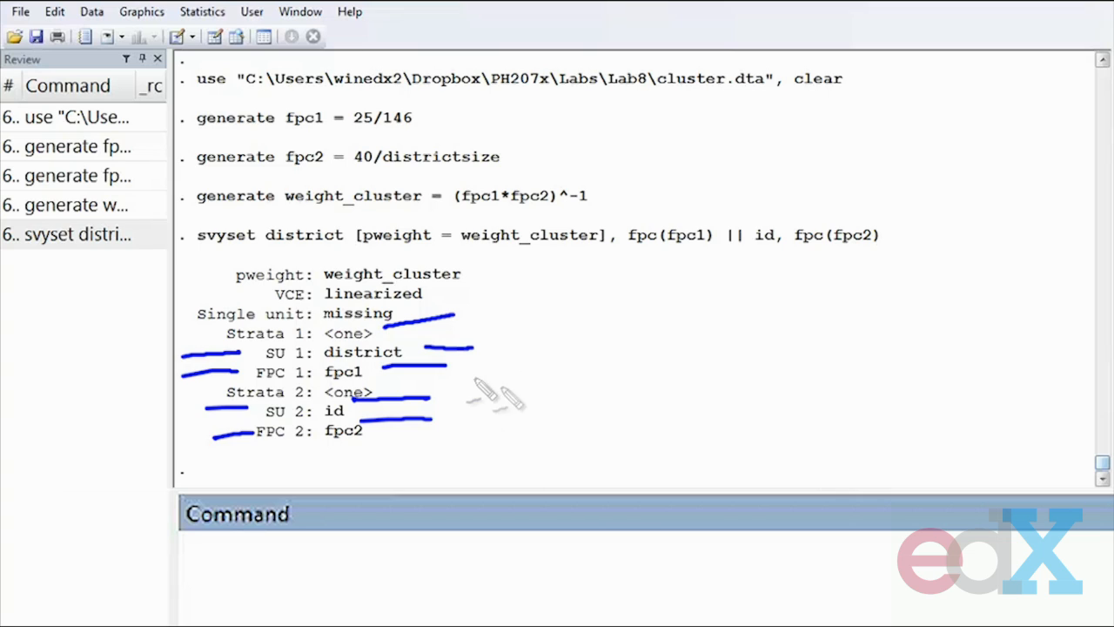
drag(460, 364, 551, 307)
drag(440, 414, 517, 377)
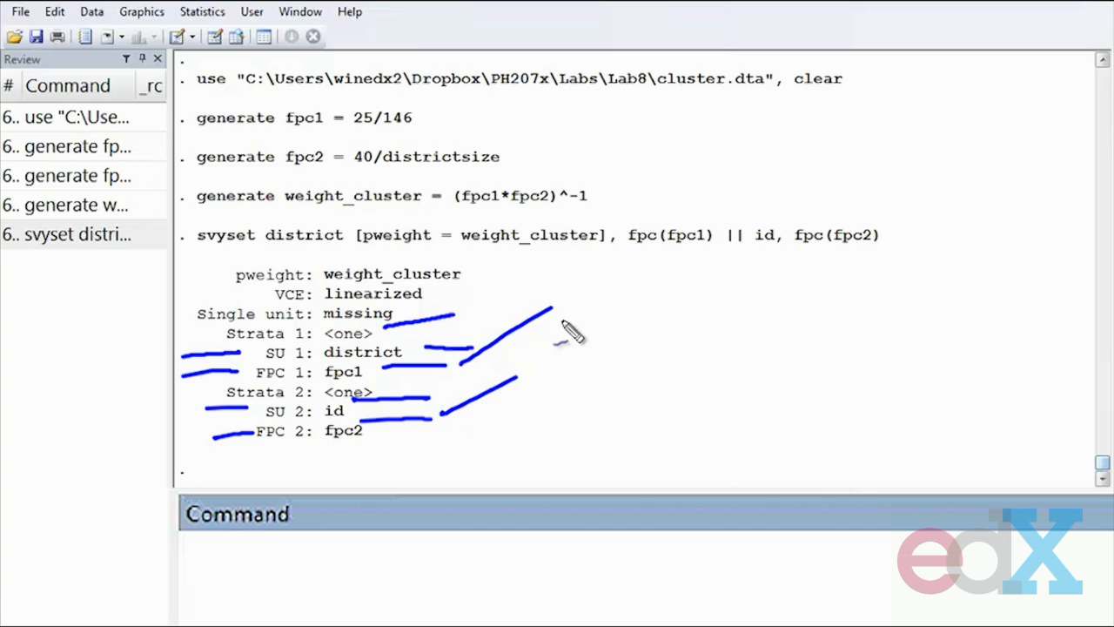
drag(470, 270, 551, 260)
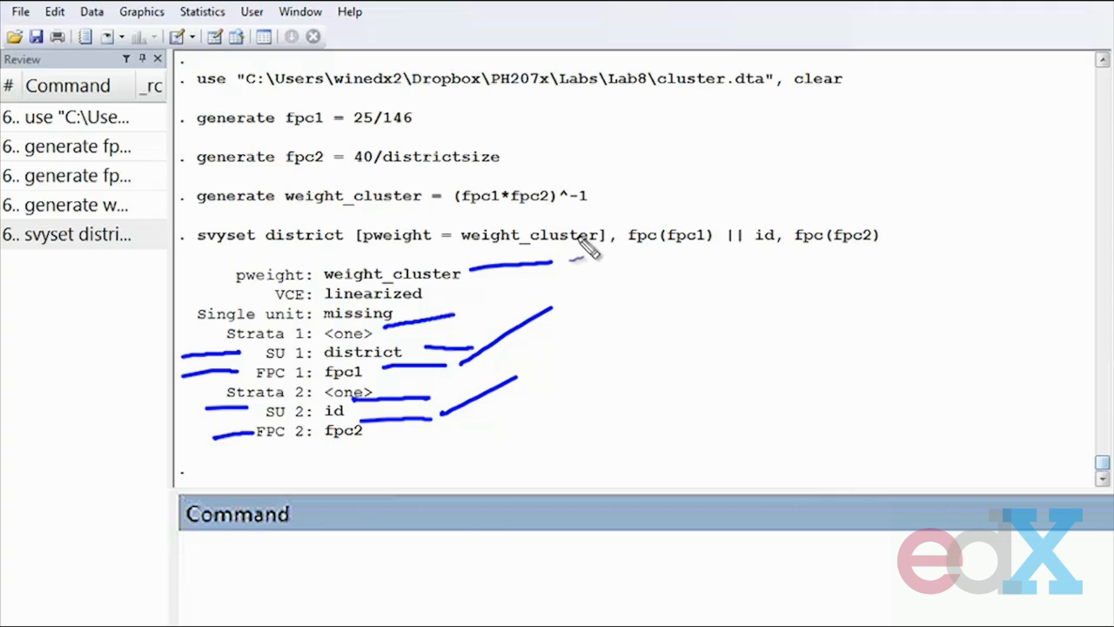
key(Escape)
Estimate the survey-adjusted malaria proportions by running svy: proportion malaria
text(svy: proportoin ma)
key(BackSpace)
key(BackSpace)
key(BackSpace)
key(BackSpace)
key(BackSpace)
text(ion ma)
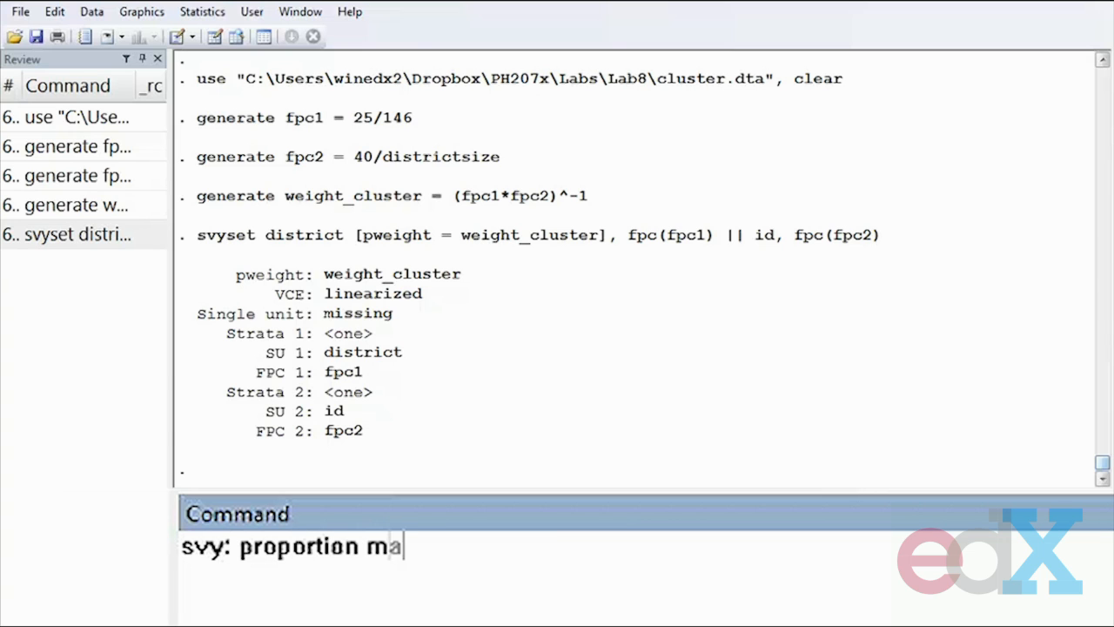
text(laria)
key(Return)
Examine the Proportion column of the malaria estimates, circling its values, and clear the marks
mouse_move(315, 435)
mouse_down()
mouse_move(455, 402)
mouse_move(310, 409)
mouse_move(357, 442)
mouse_move(417, 420)
mouse_up()
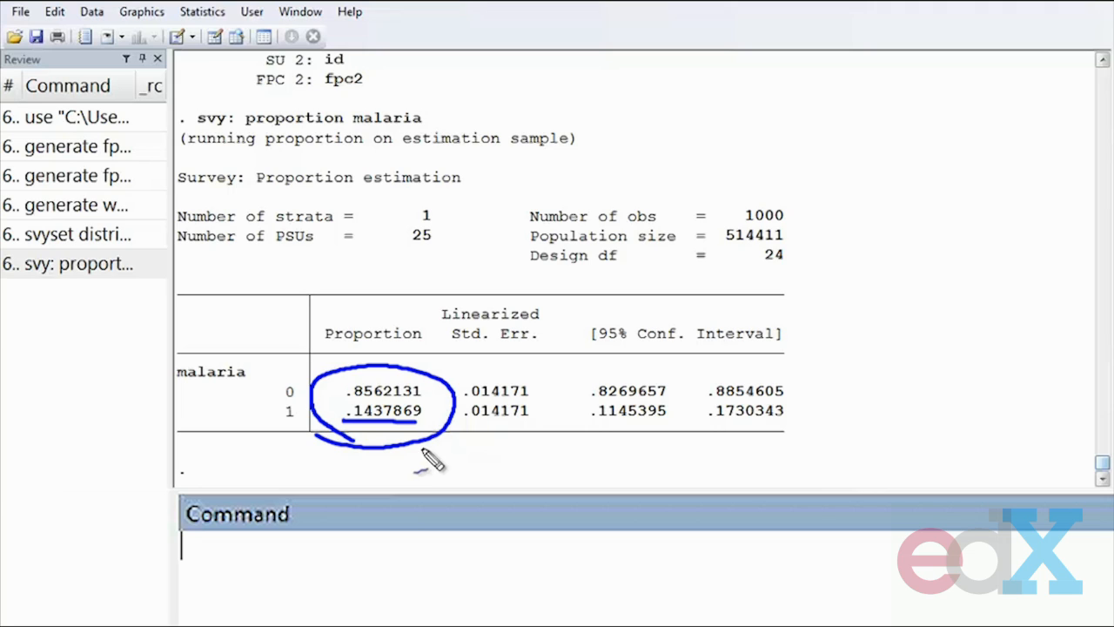
mouse_move(321, 426)
mouse_down()
mouse_move(477, 420)
mouse_move(379, 456)
mouse_up()
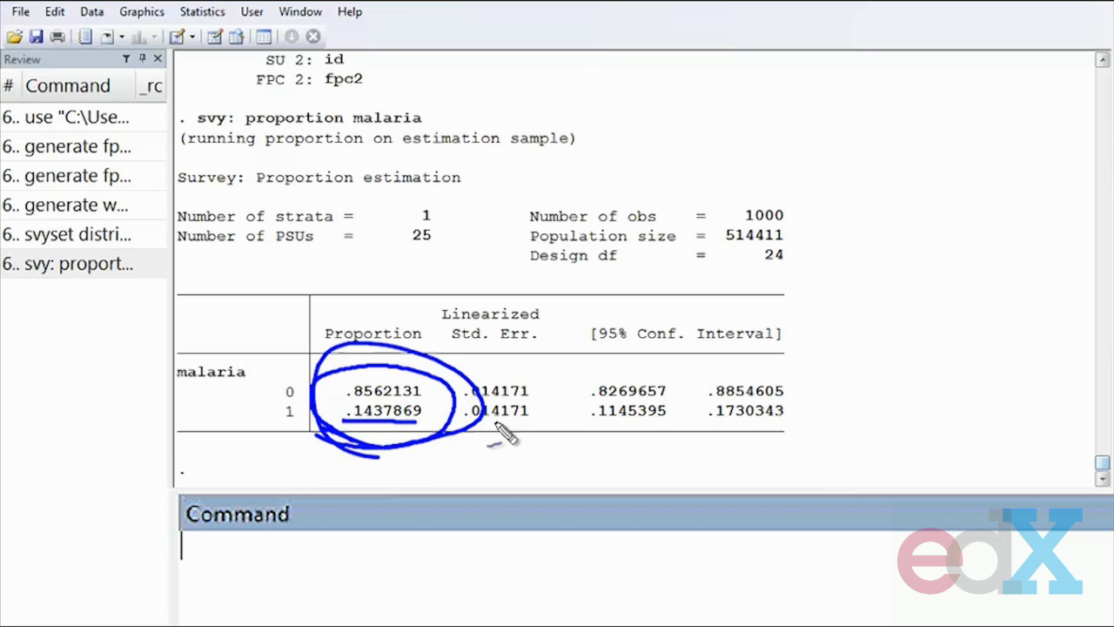
key(Escape)
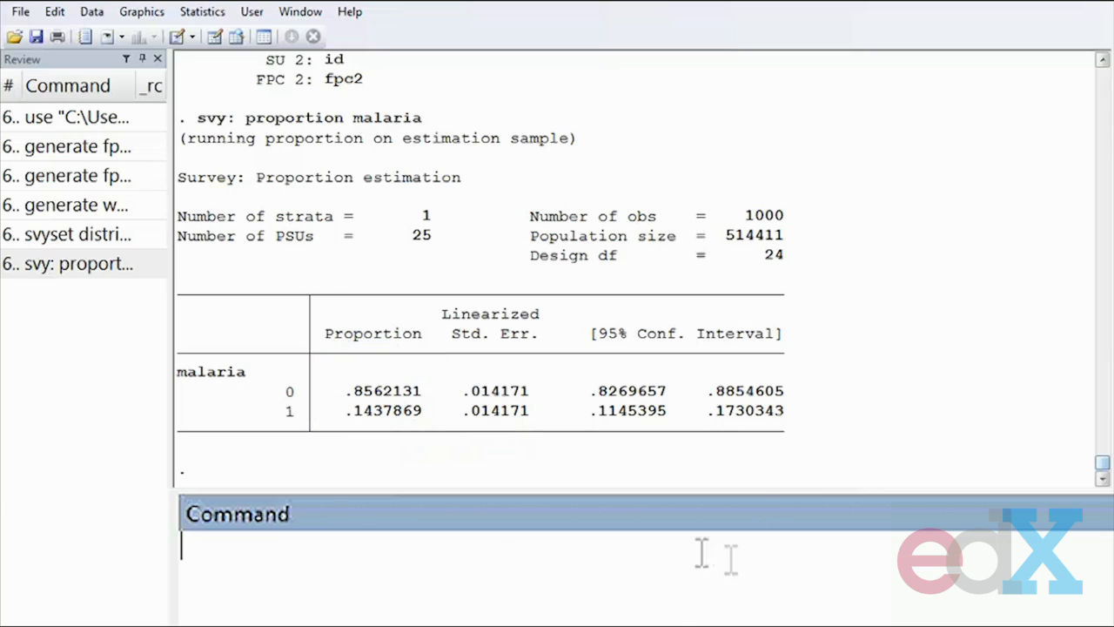
Calculate the design effect of the malaria estimates with estat effects, deff
text(estat )
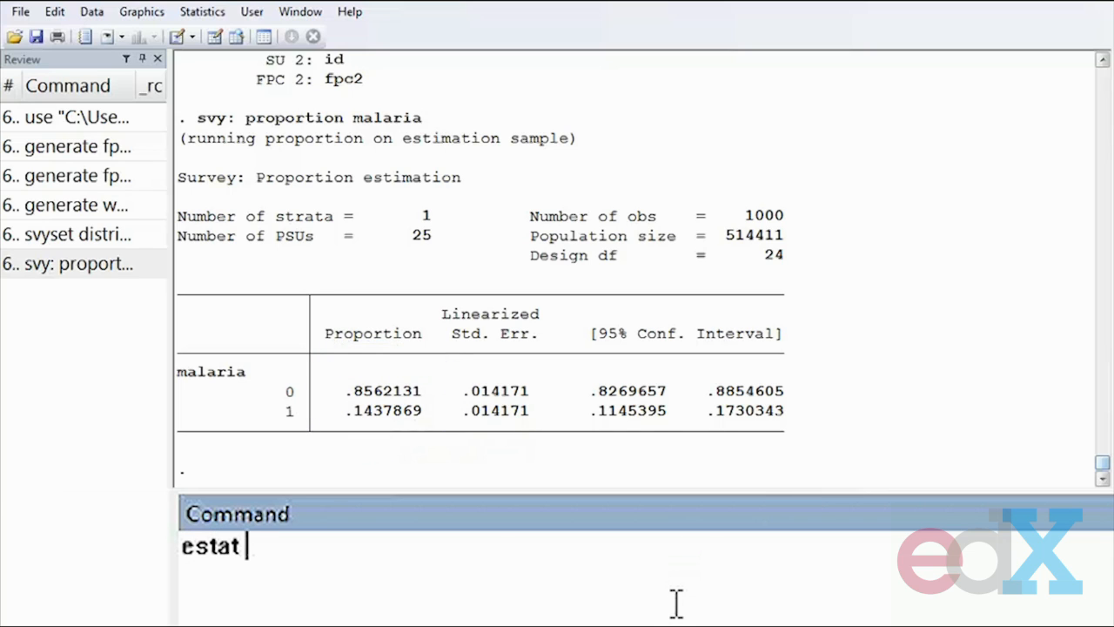
text(effects, deff)
key(Return)
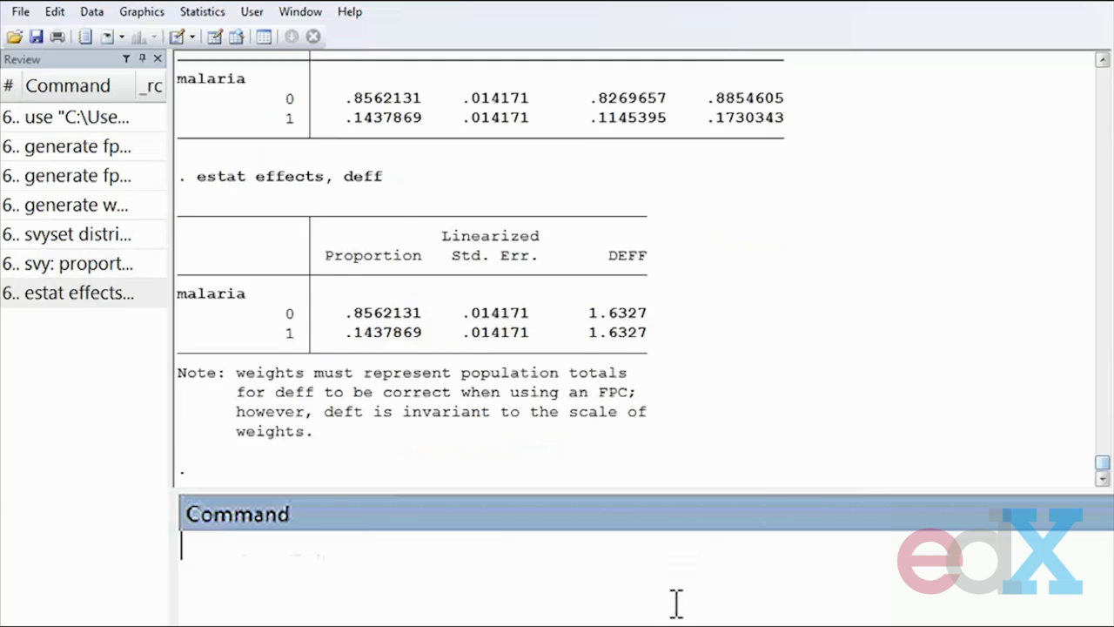
Examine the DEFF for malaria category 1, circling it and handwriting notes beside the table about increased variance
mouse_move(698, 330)
mouse_down()
mouse_move(564, 338)
mouse_move(701, 341)
mouse_up()
drag(749, 287, 752, 345)
click(783, 329)
drag(808, 275, 858, 295)
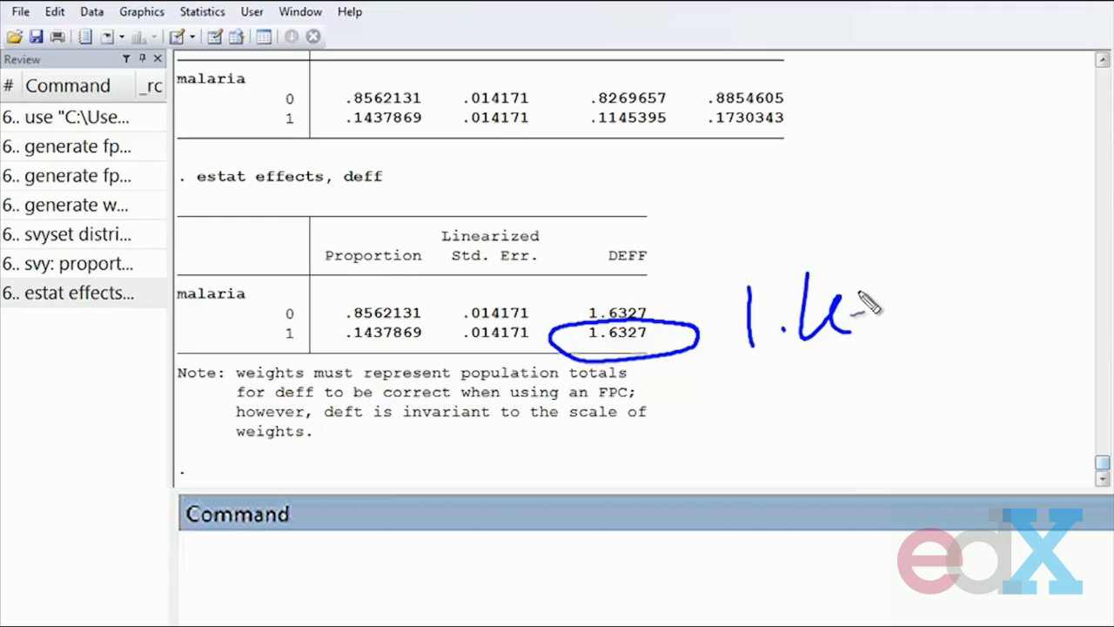
drag(837, 150, 837, 224)
mouse_move(812, 164)
mouse_down()
mouse_move(842, 148)
mouse_move(898, 181)
mouse_move(940, 154)
mouse_move(1024, 174)
mouse_move(1000, 236)
mouse_move(1105, 213)
mouse_up()
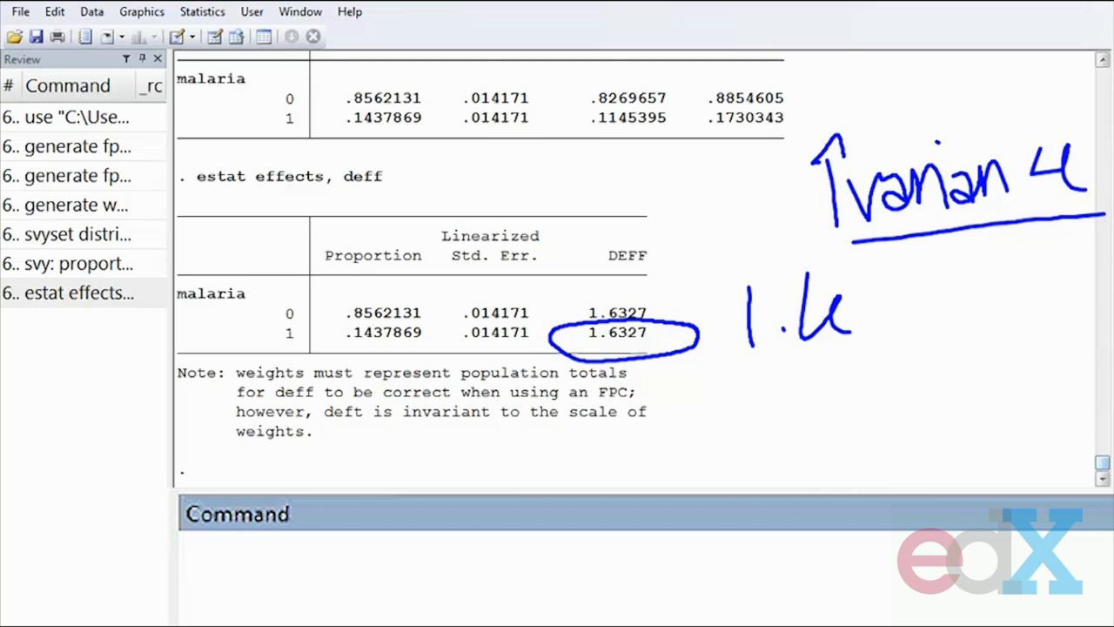